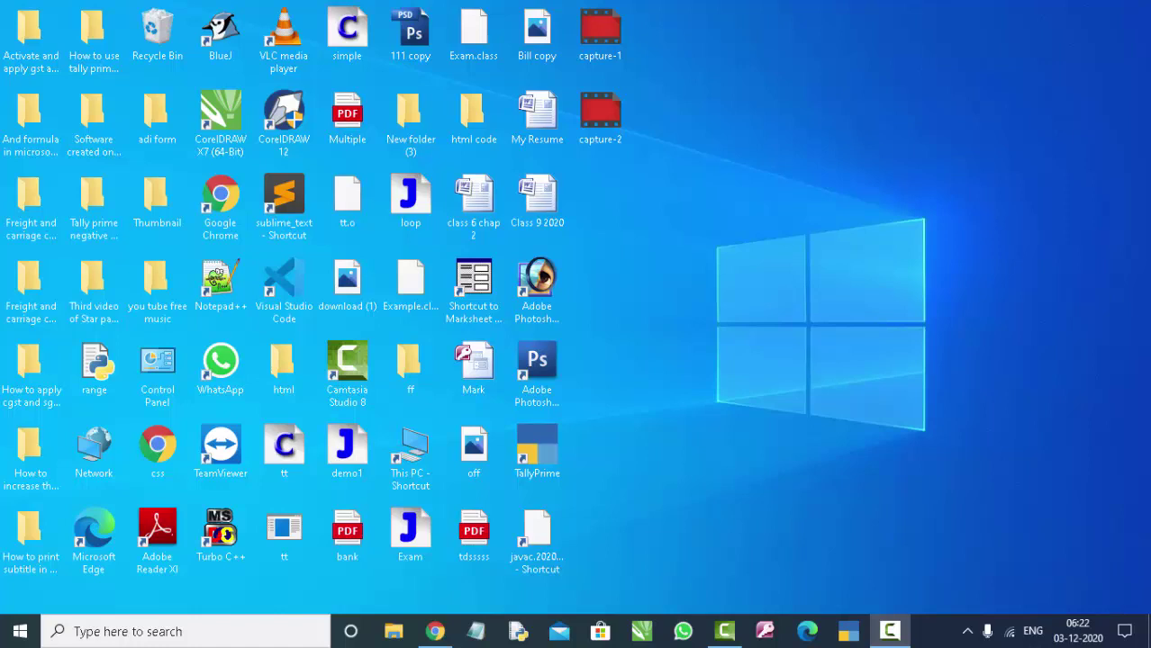
# Step: Refresh the desktop, then switch to the Google Sheets window with the decimals list
pyautogui.rightClick(770, 109)
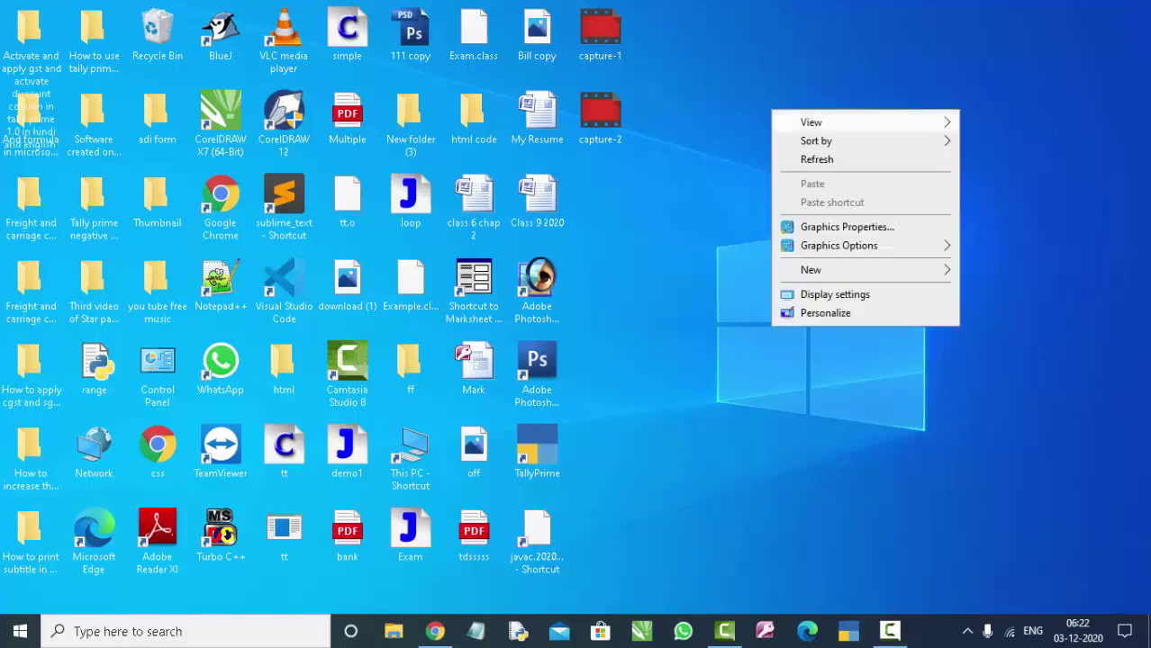
pyautogui.click(815, 157)
pyautogui.rightClick(824, 167)
pyautogui.click(861, 216)
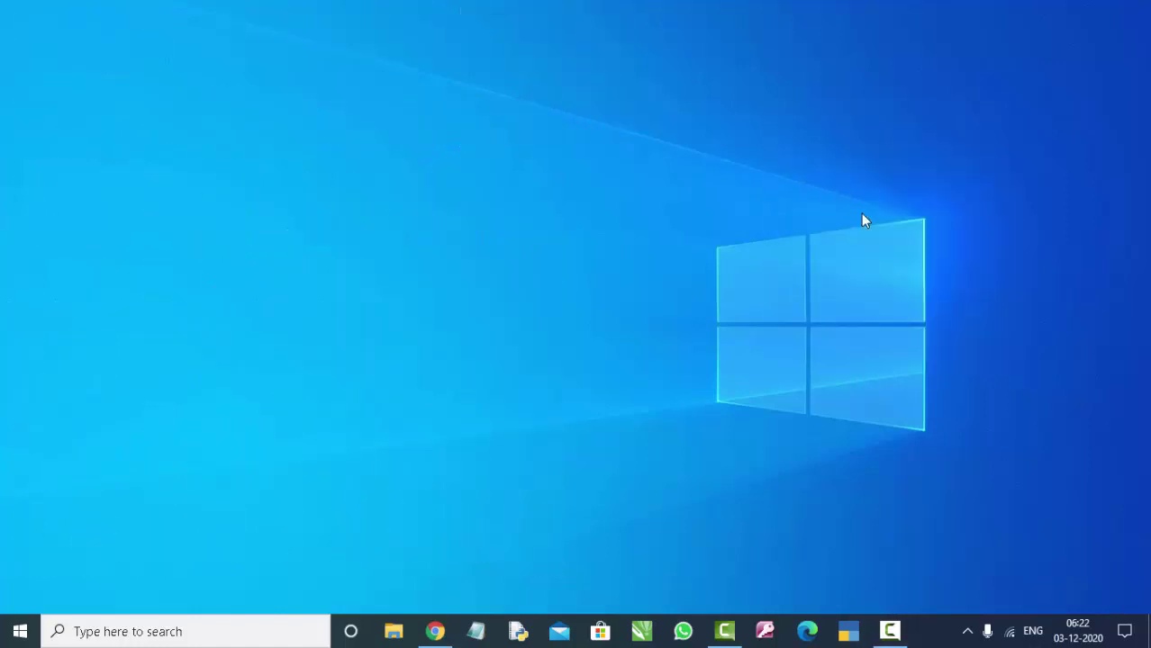
pyautogui.rightClick(860, 213)
pyautogui.press('Escape')
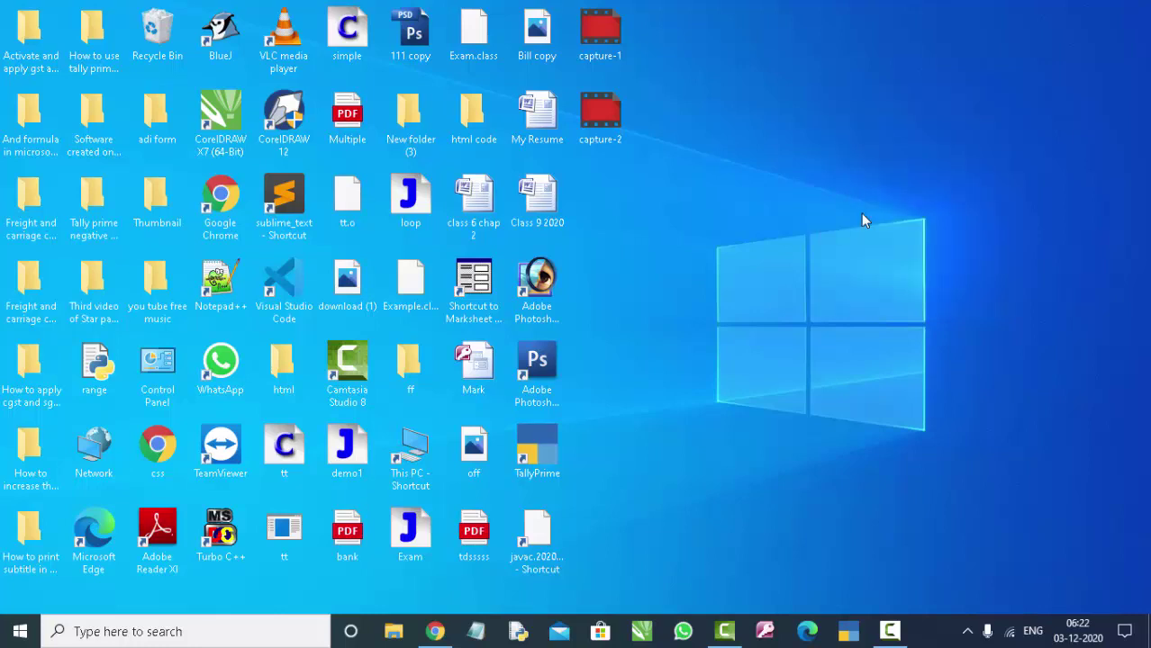
pyautogui.hotkey('alt', 'Tab')
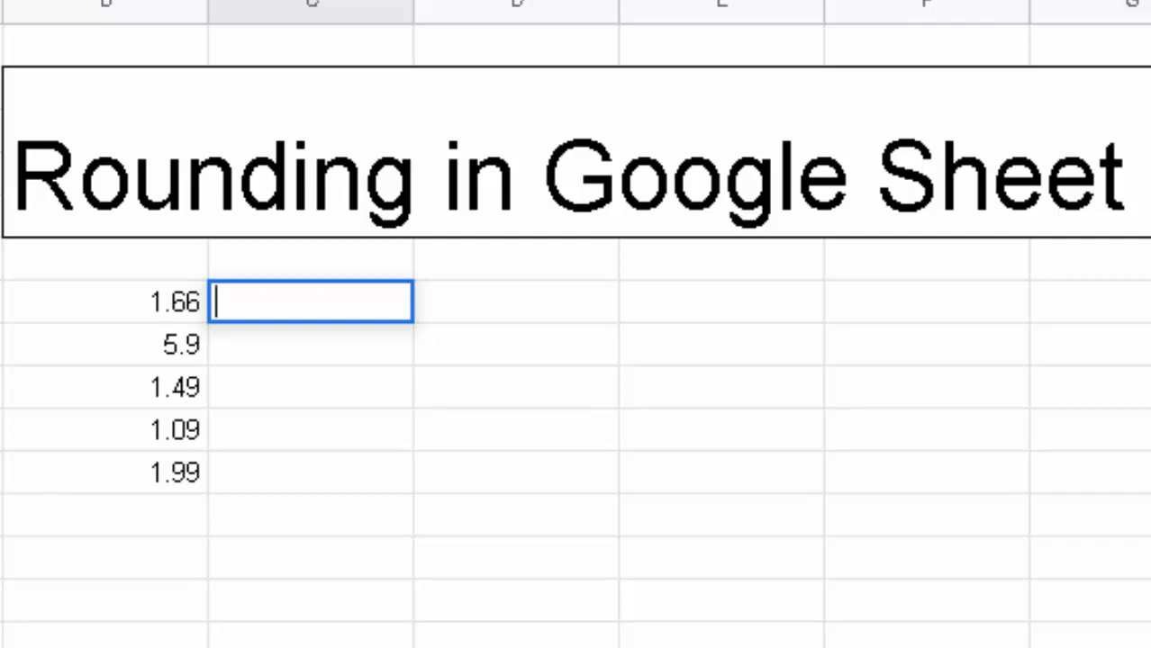
# Step: Enter =round(B7,0) in C7 so 1.66 rounds to 2
pyautogui.write('=')
pyautogui.write('ro')
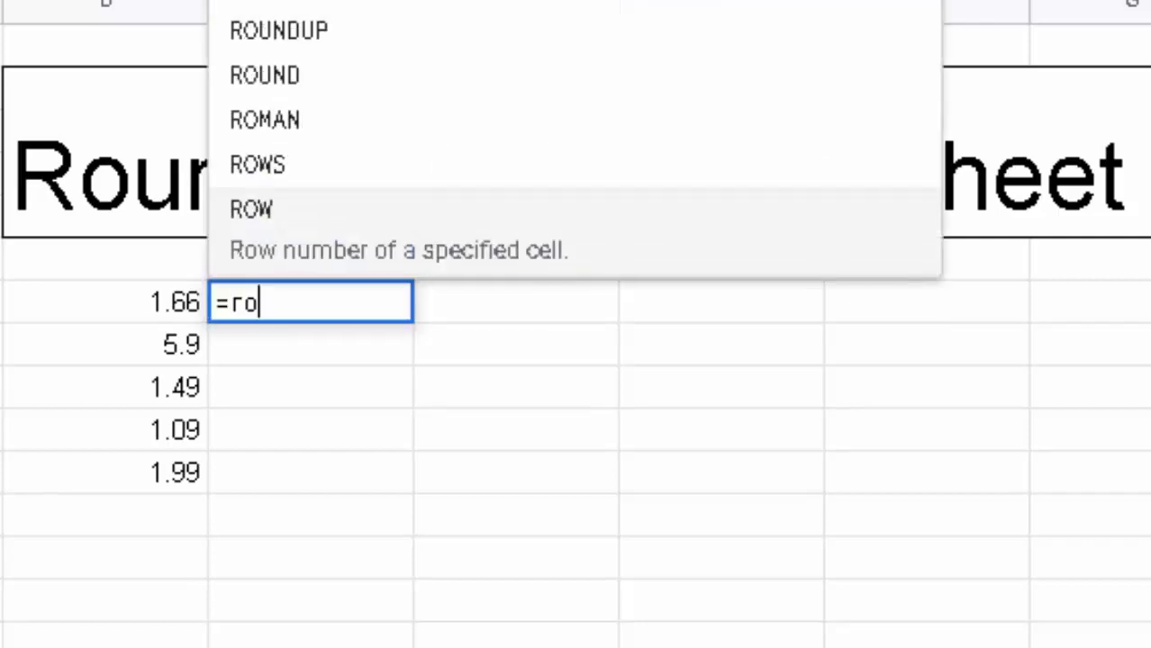
pyautogui.write('und')
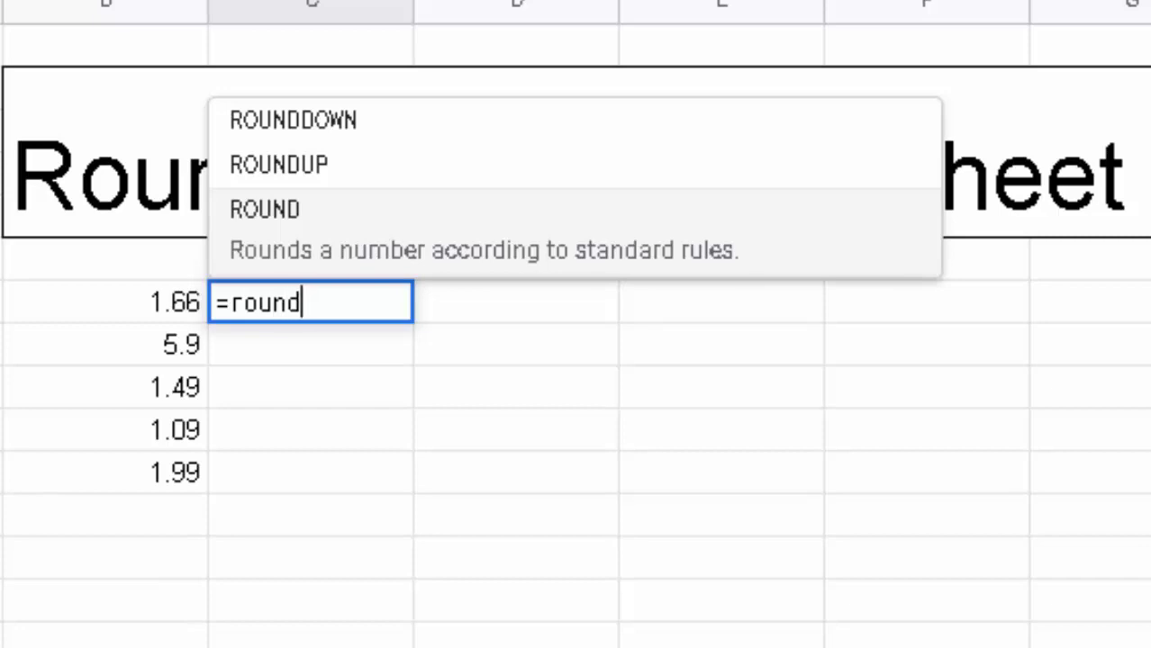
pyautogui.write('(')
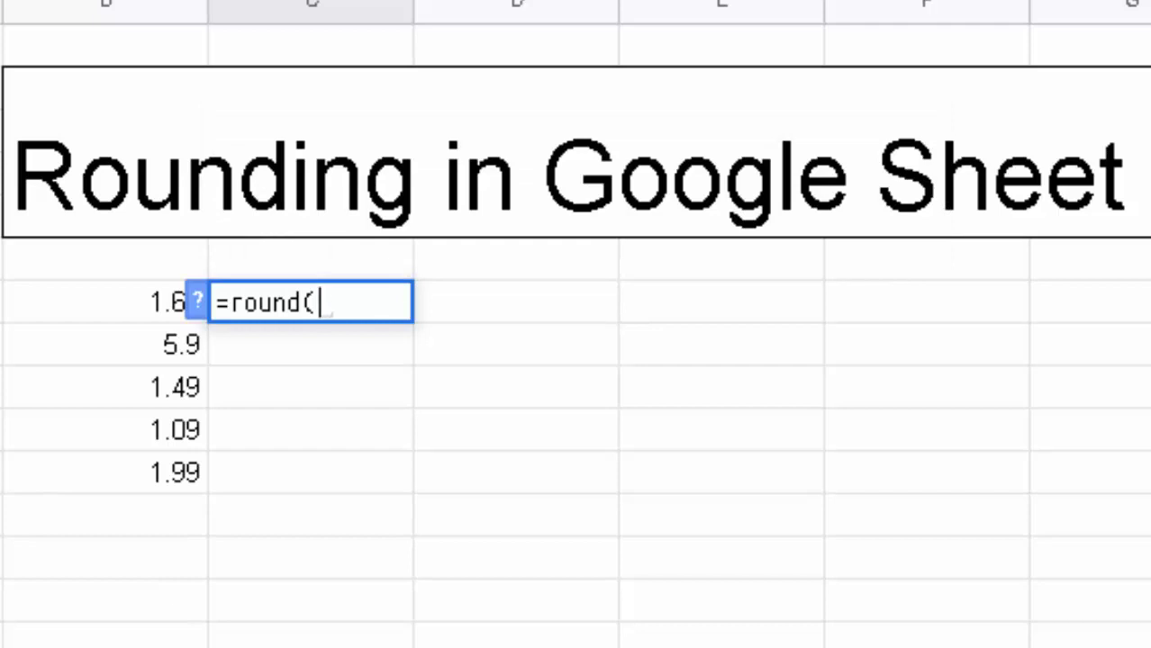
pyautogui.click(103, 302)
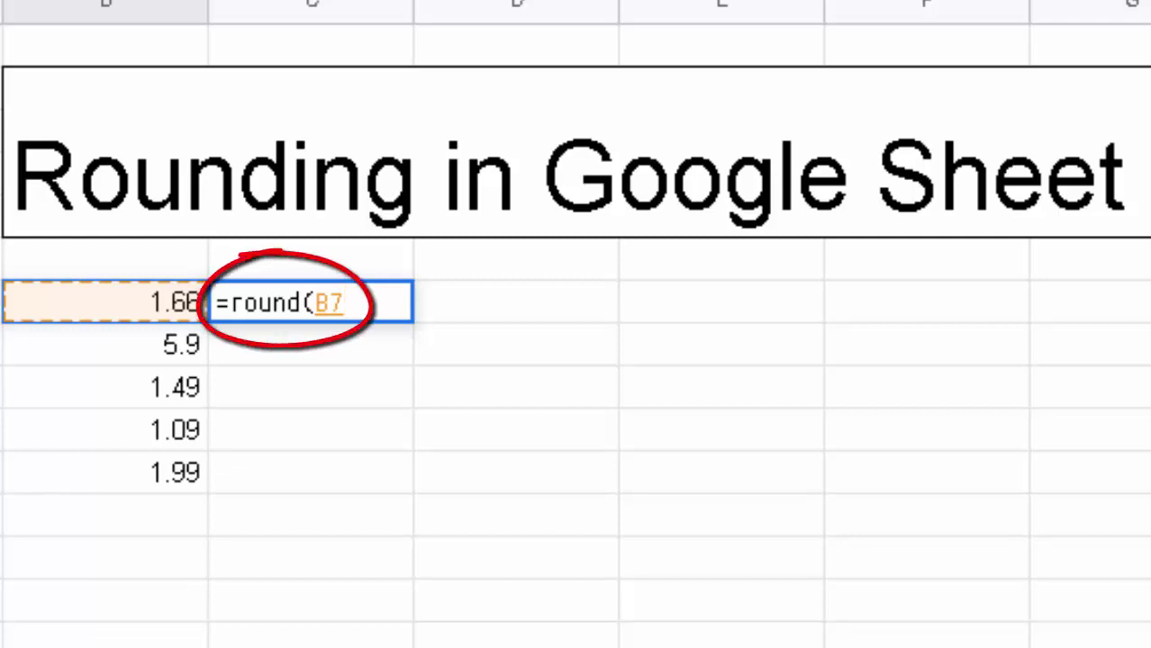
pyautogui.write(')')
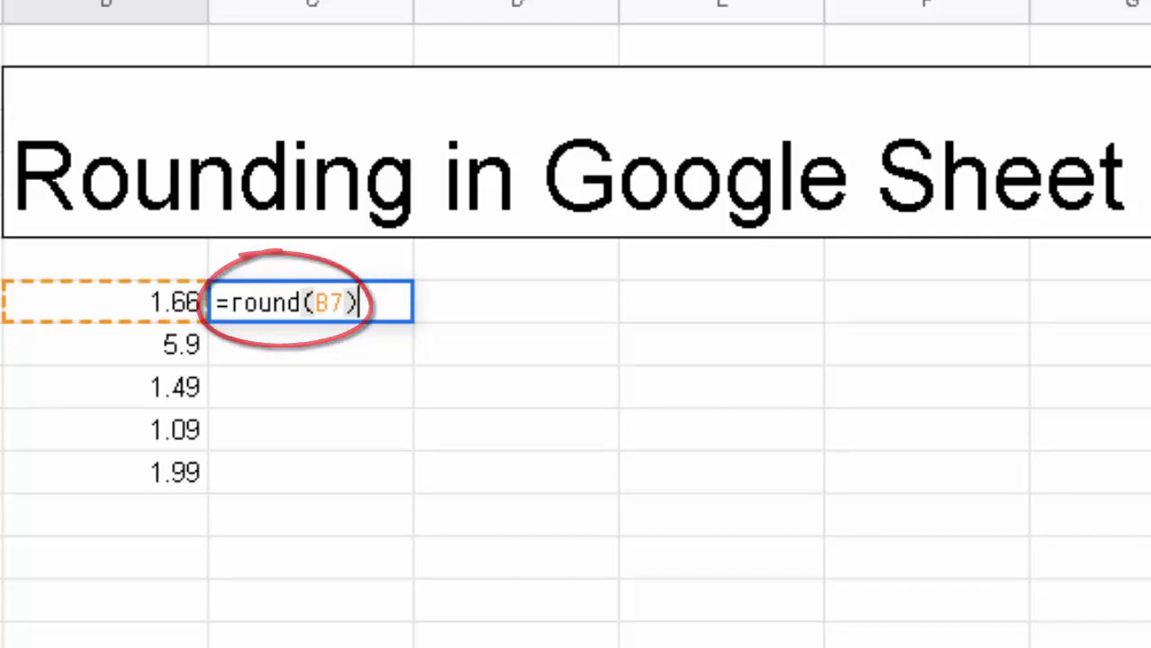
pyautogui.press('BackSpace')
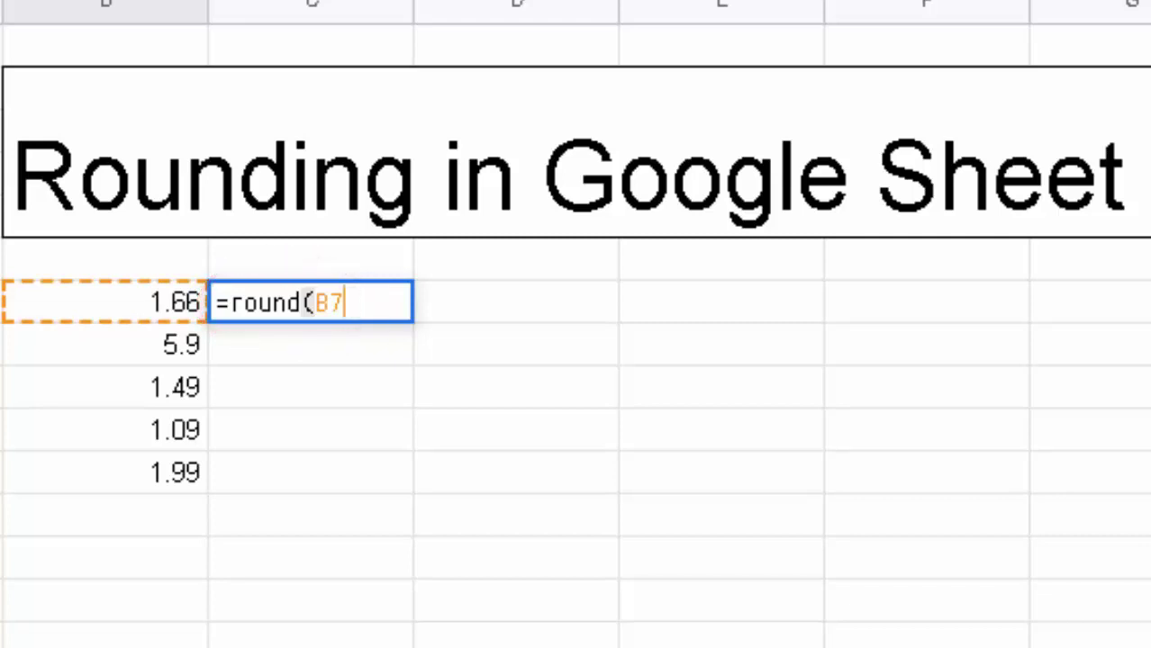
pyautogui.write(',')
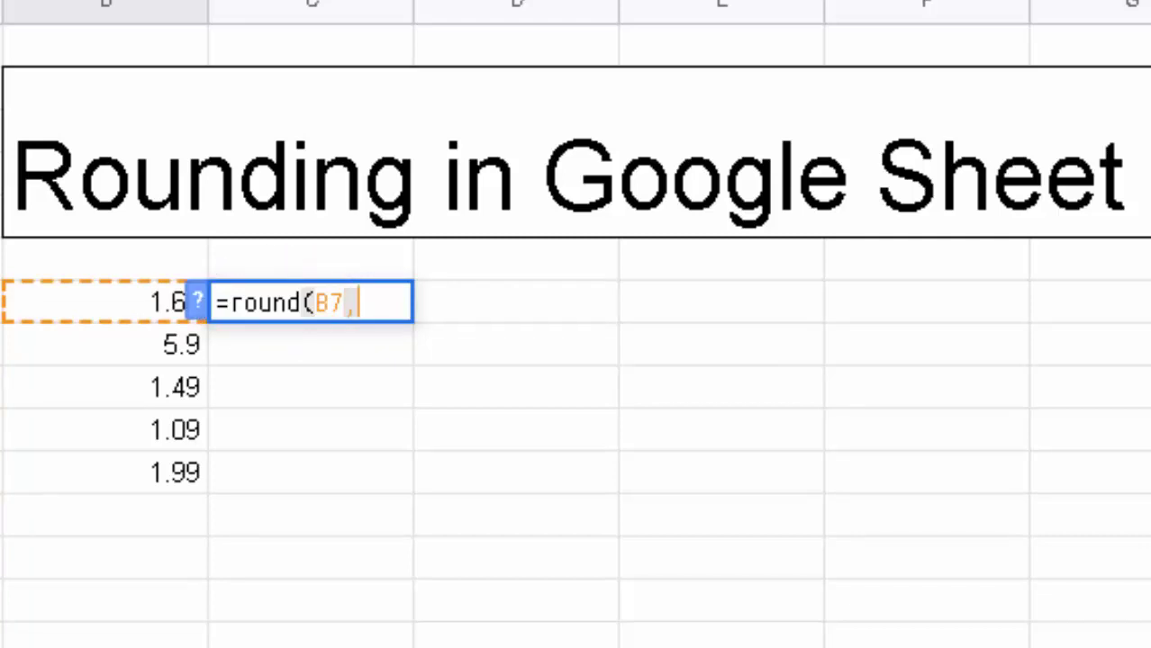
pyautogui.write('0')
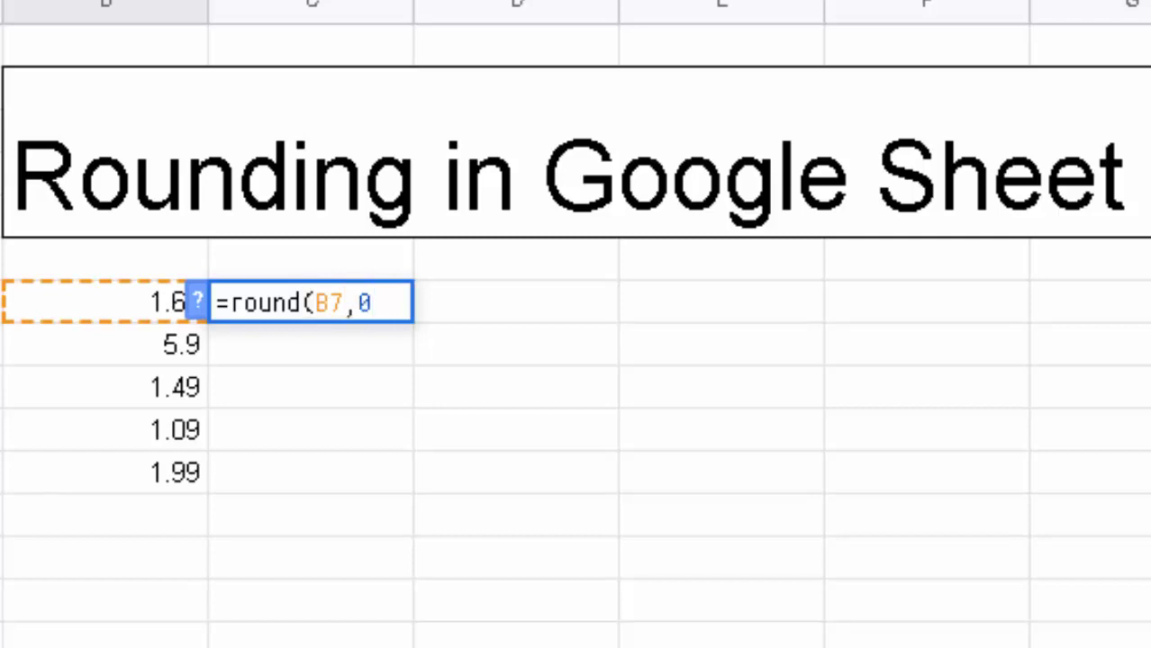
pyautogui.write(')')
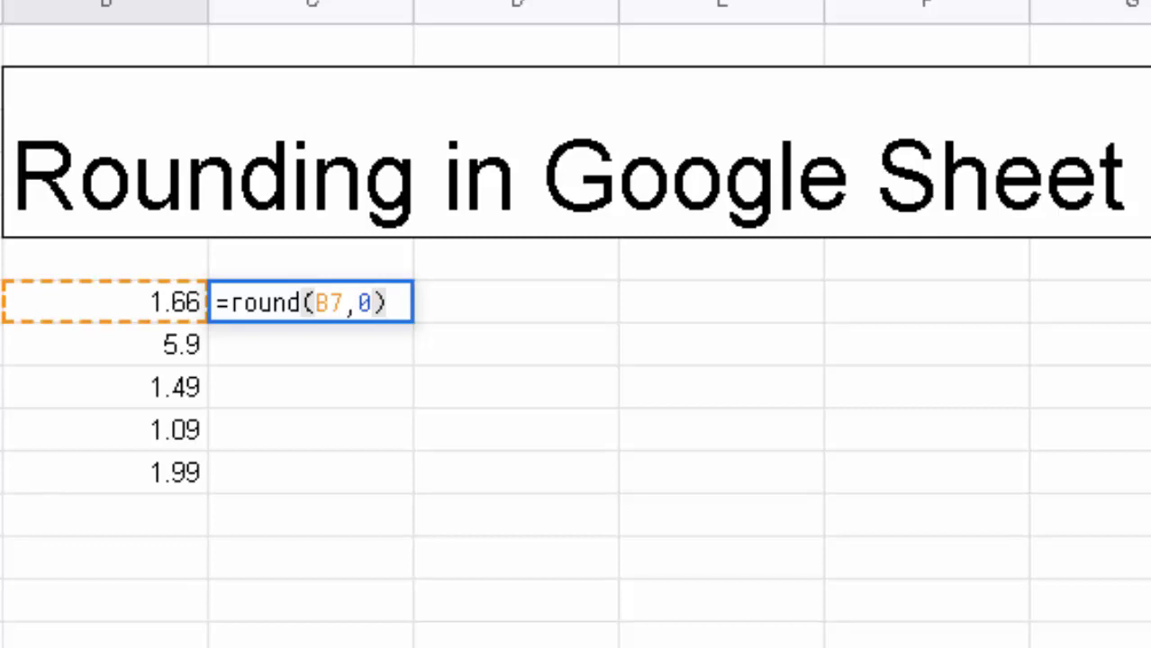
pyautogui.press('Return')
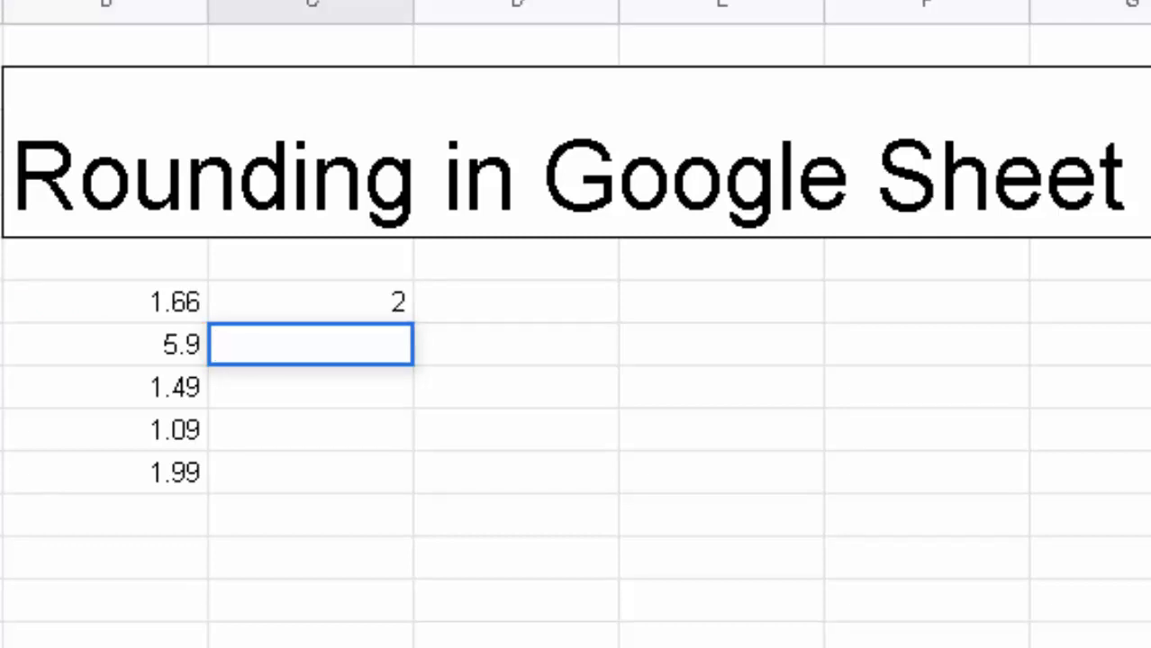
# Step: Fill the ROUND formula from C7 down to C11, giving 2, 6, 1, 1, 2
pyautogui.click(310, 302)
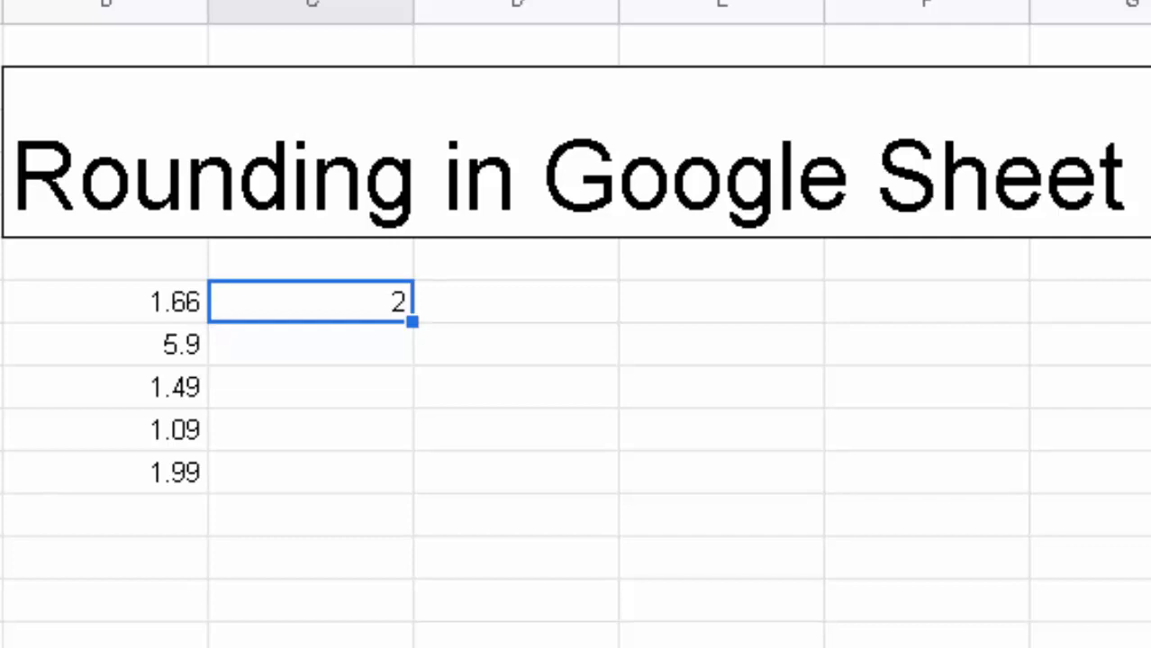
pyautogui.moveTo(411, 321); pyautogui.dragTo(412, 492)
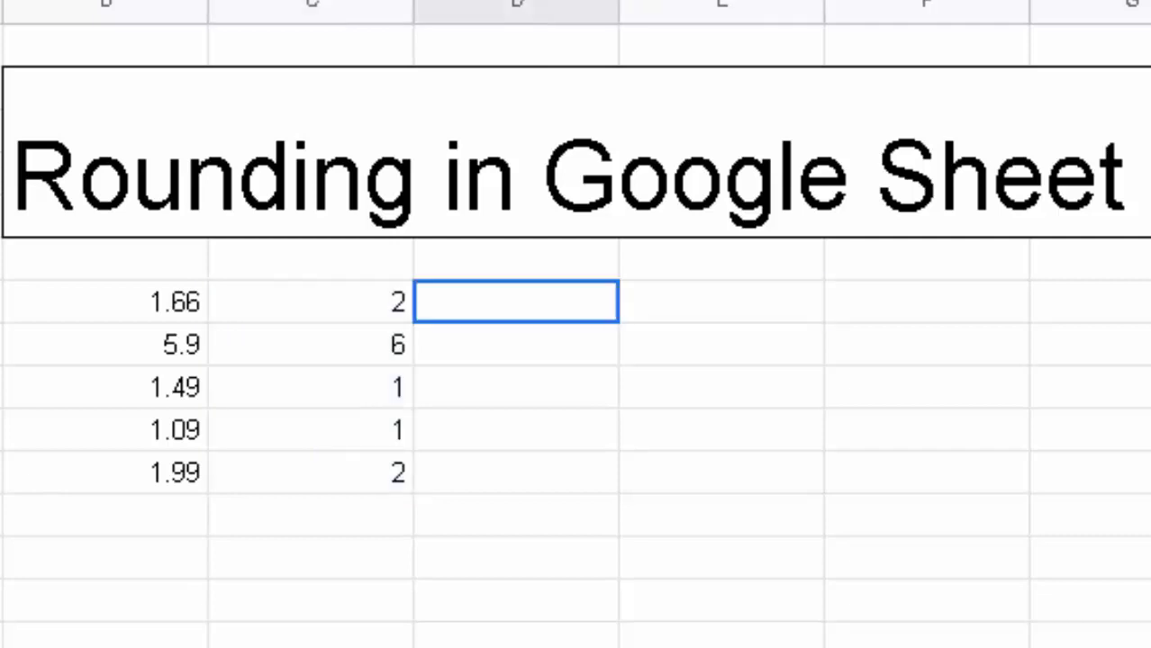
# Step: Add a Roundup header, enter =roundup(B7,0) in D7 and fill it down to D11
pyautogui.write('Roun')
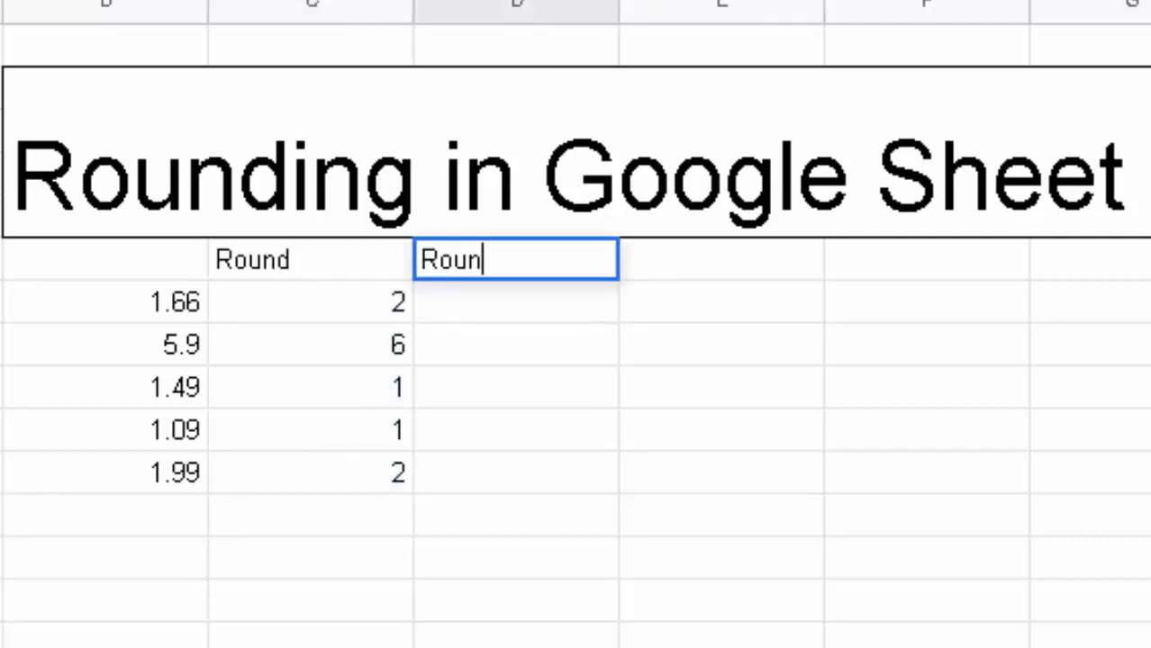
pyautogui.write('dup')
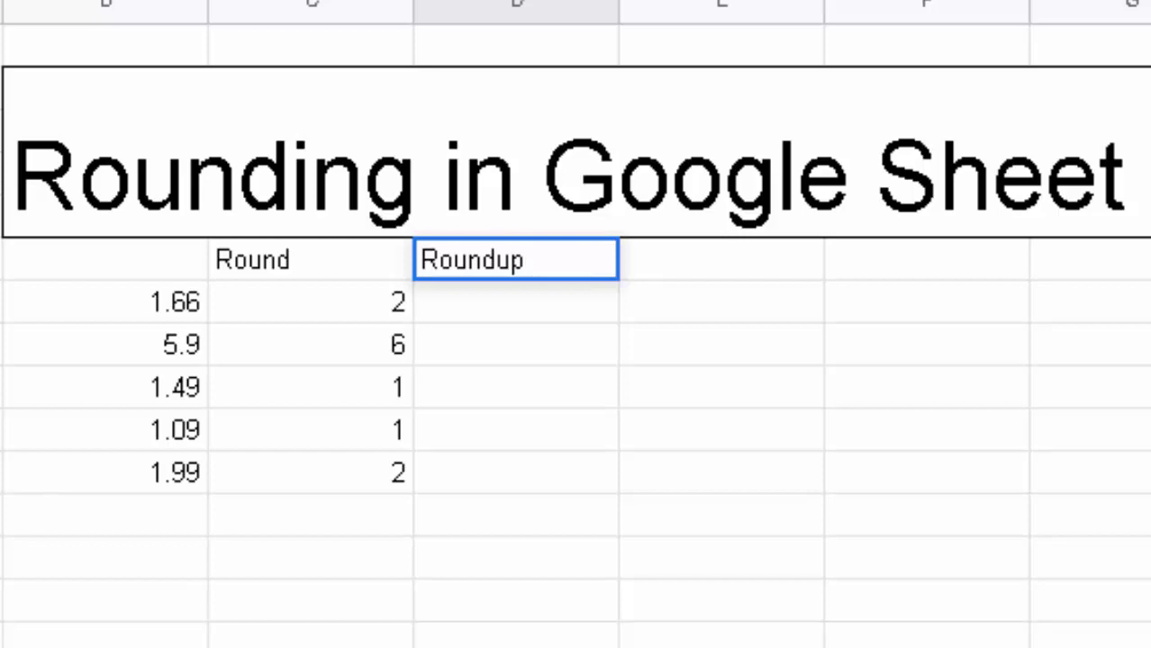
pyautogui.press('Return')
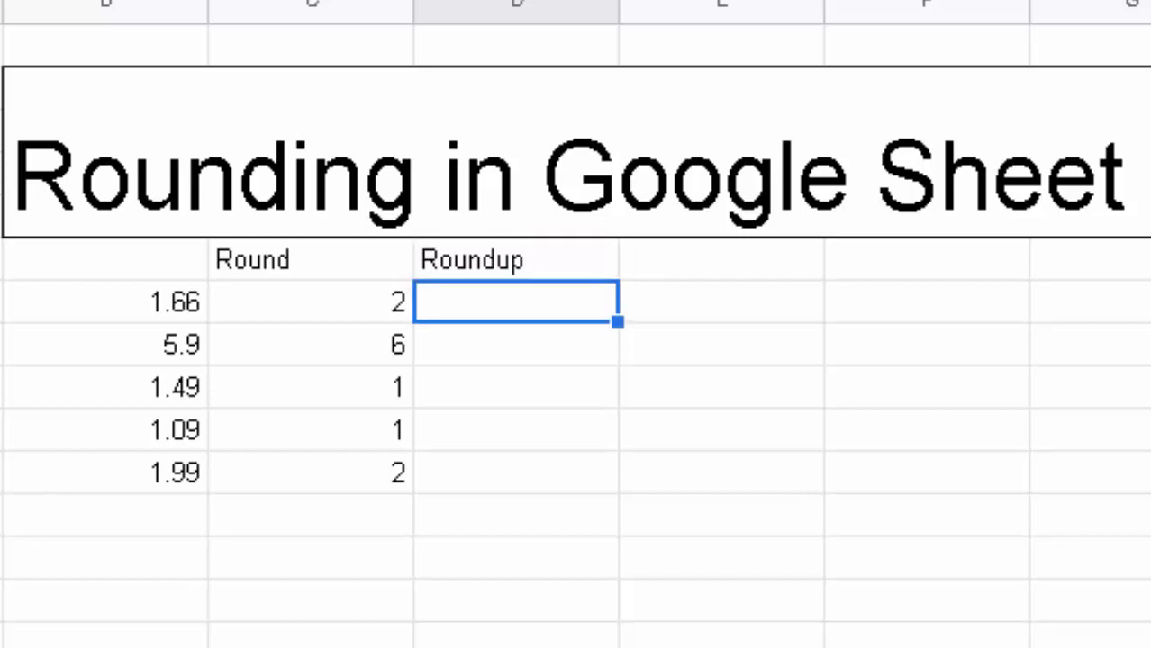
pyautogui.write('=roun')
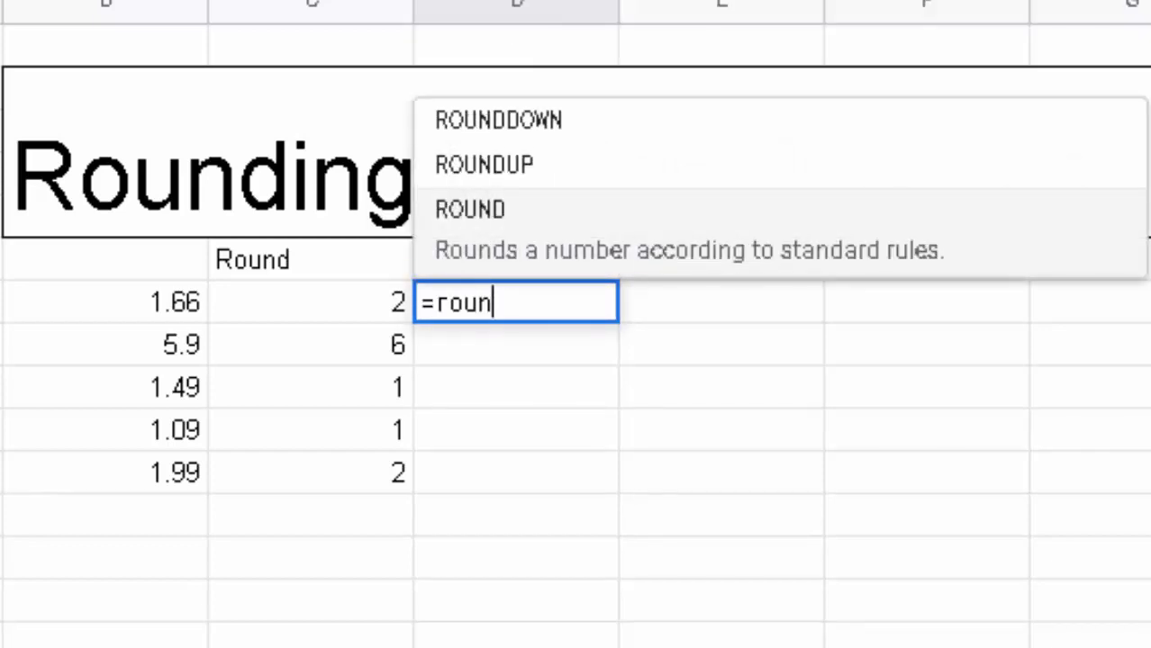
pyautogui.write('dup(')
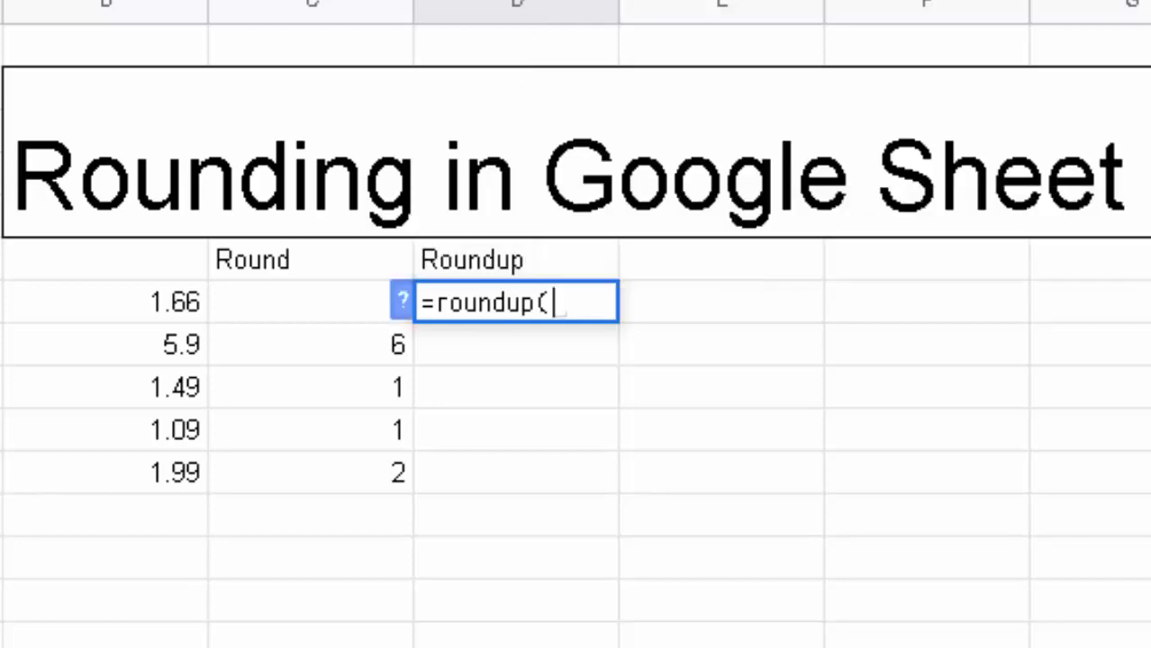
pyautogui.click(104, 301)
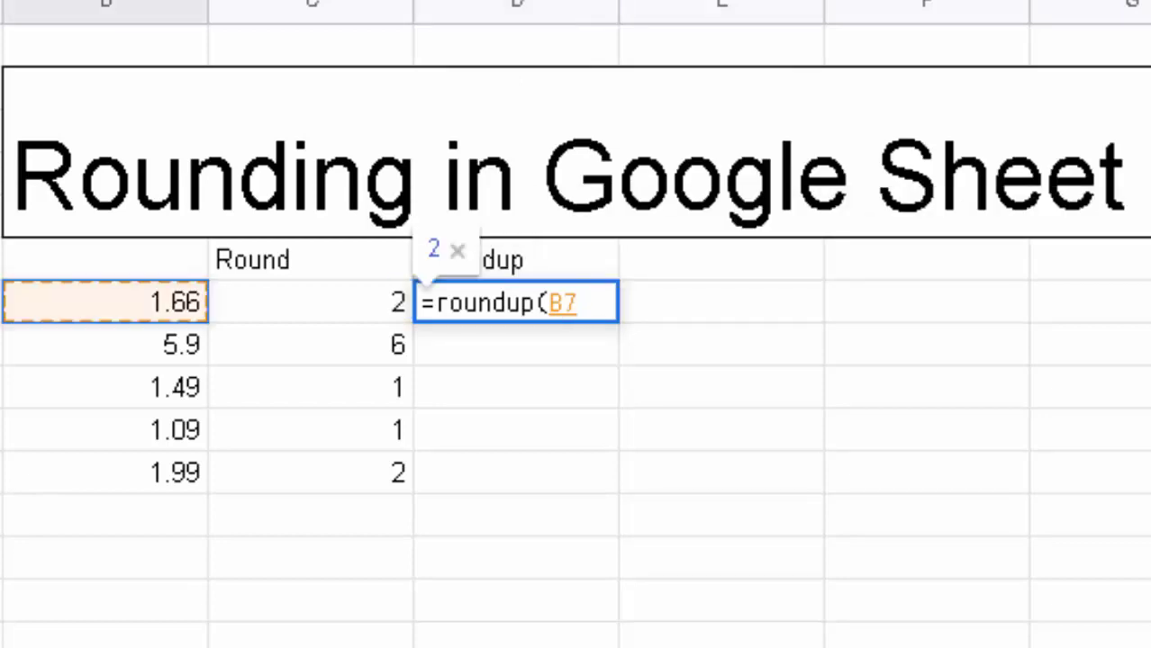
pyautogui.write(')')
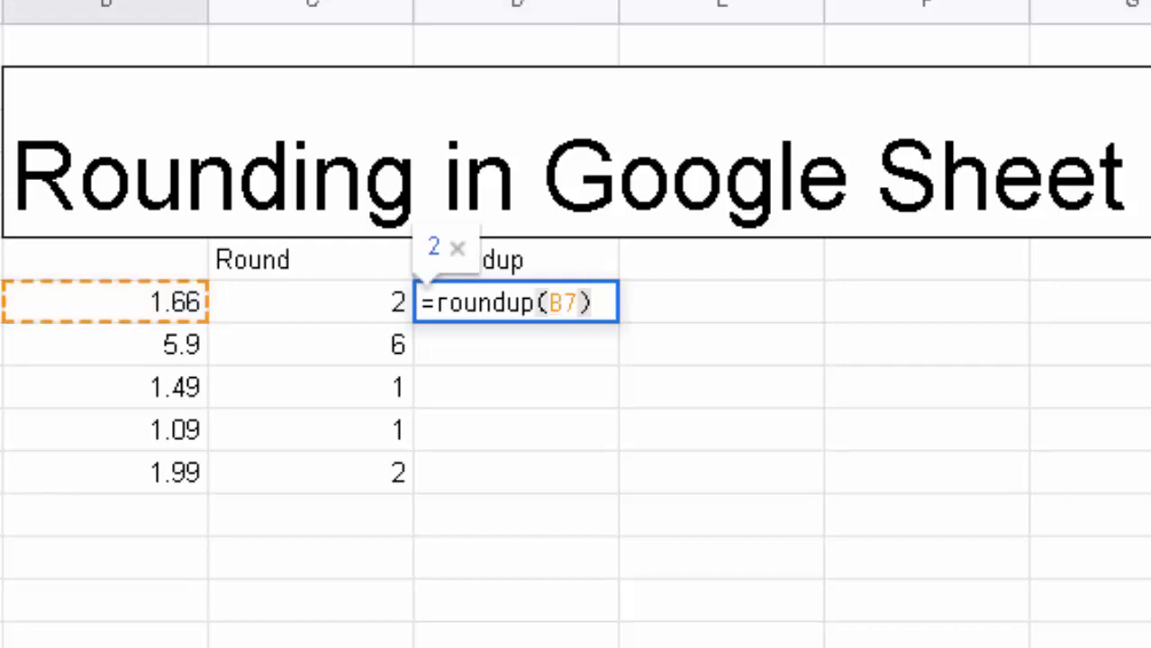
pyautogui.press('BackSpace')
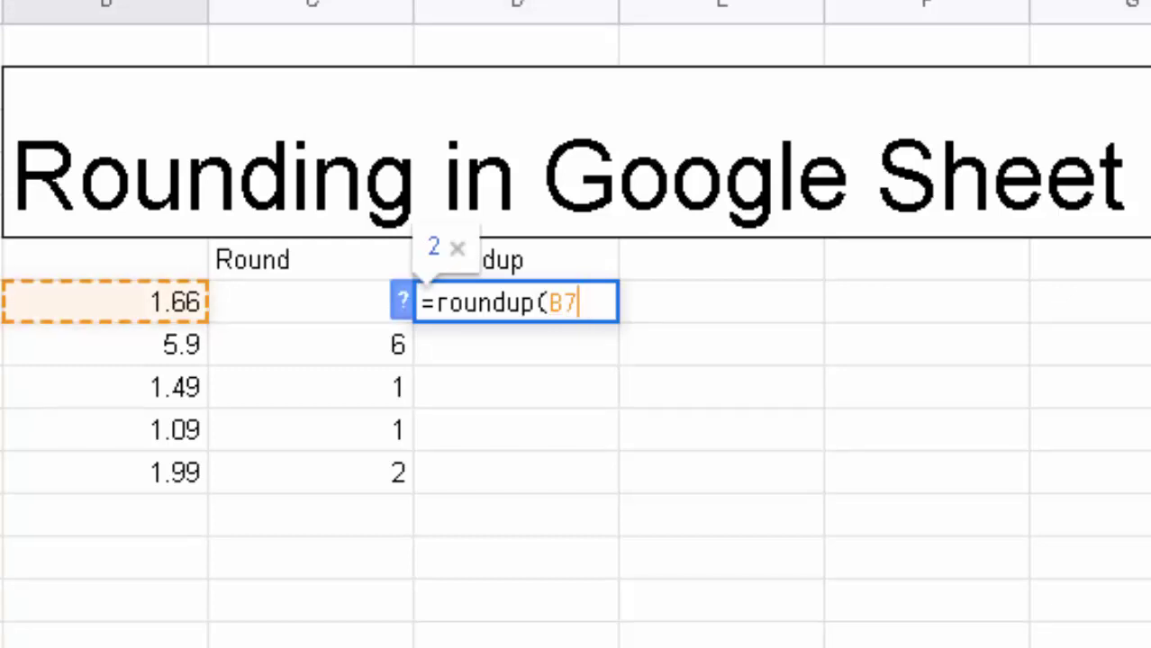
pyautogui.write(',0)')
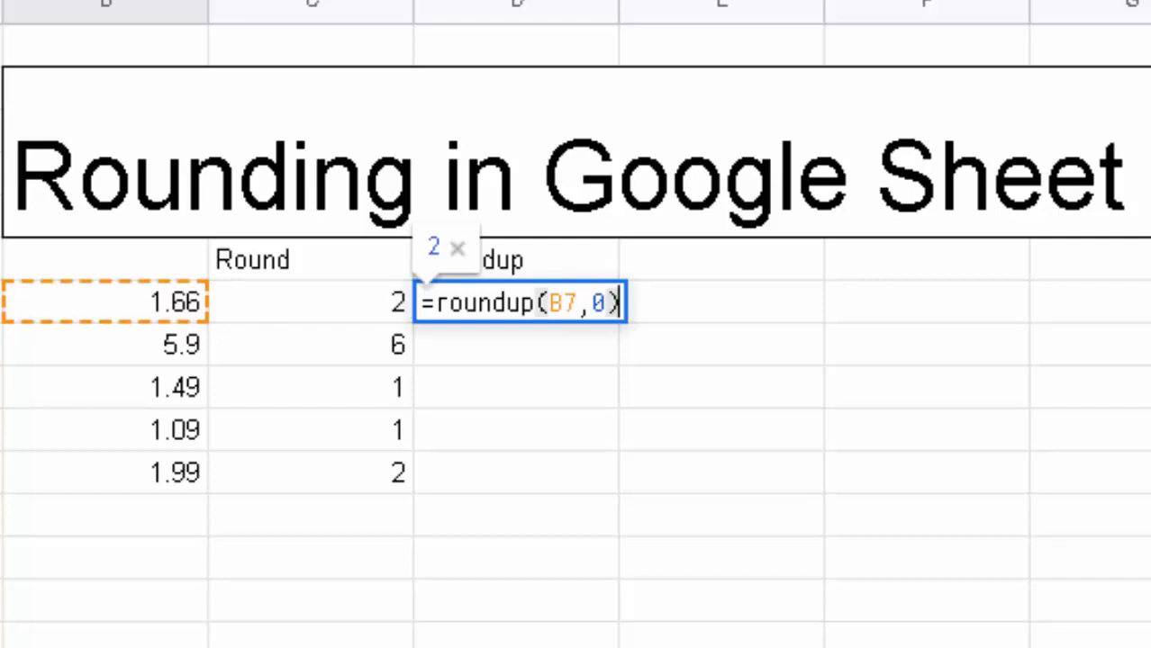
pyautogui.press('Return')
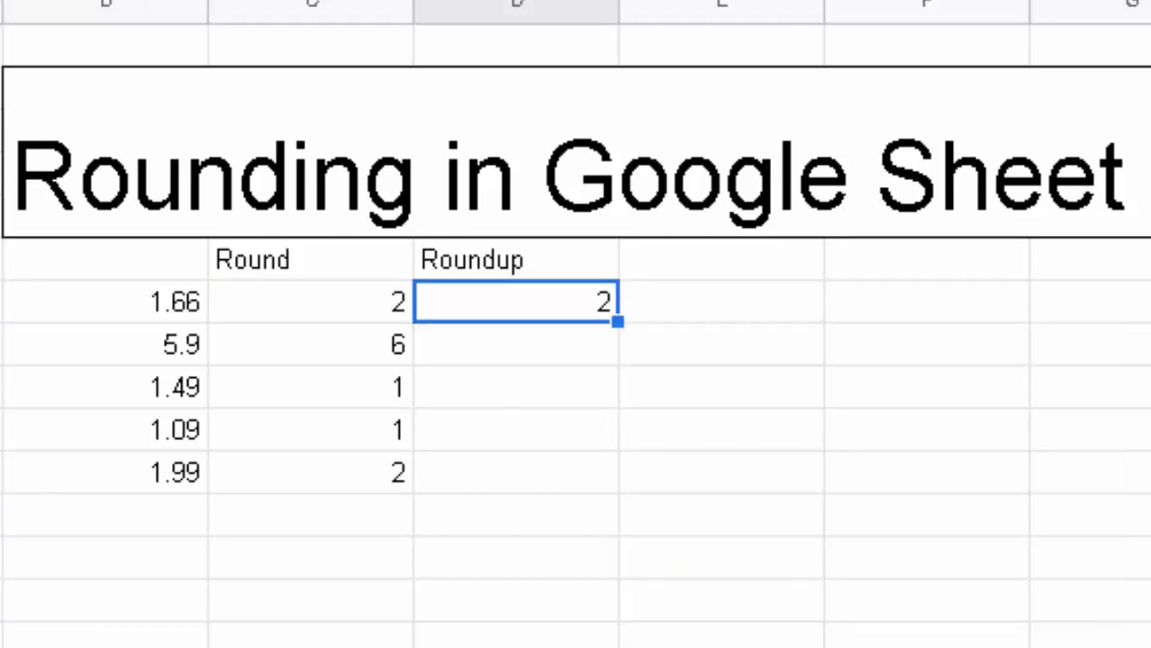
pyautogui.moveTo(617, 321); pyautogui.dragTo(617, 493)
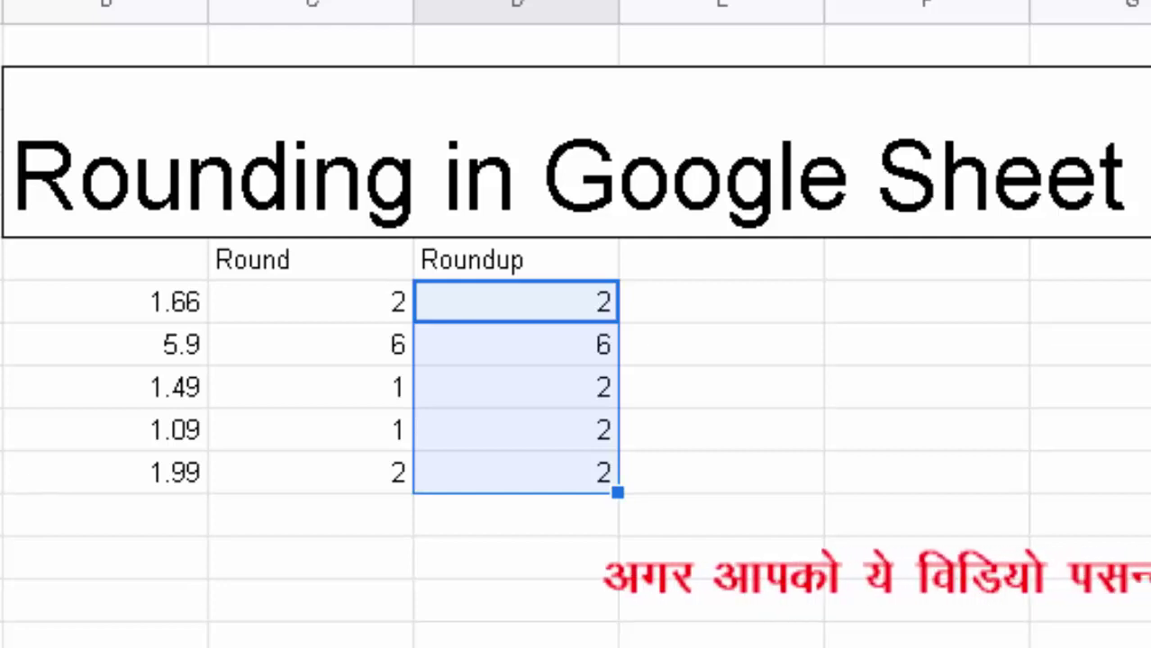
# Step: Type the Rounddown header in E6 and enter =rounddown(B7,0) in E7, returning 1
pyautogui.click(721, 259)
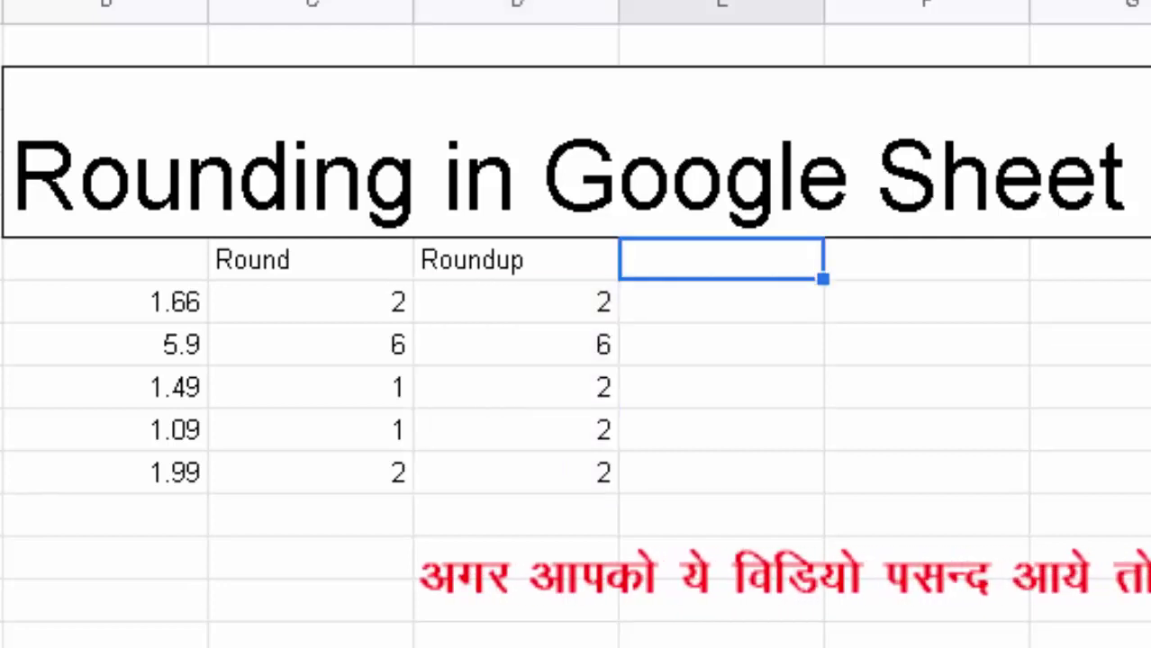
pyautogui.write('Ro')
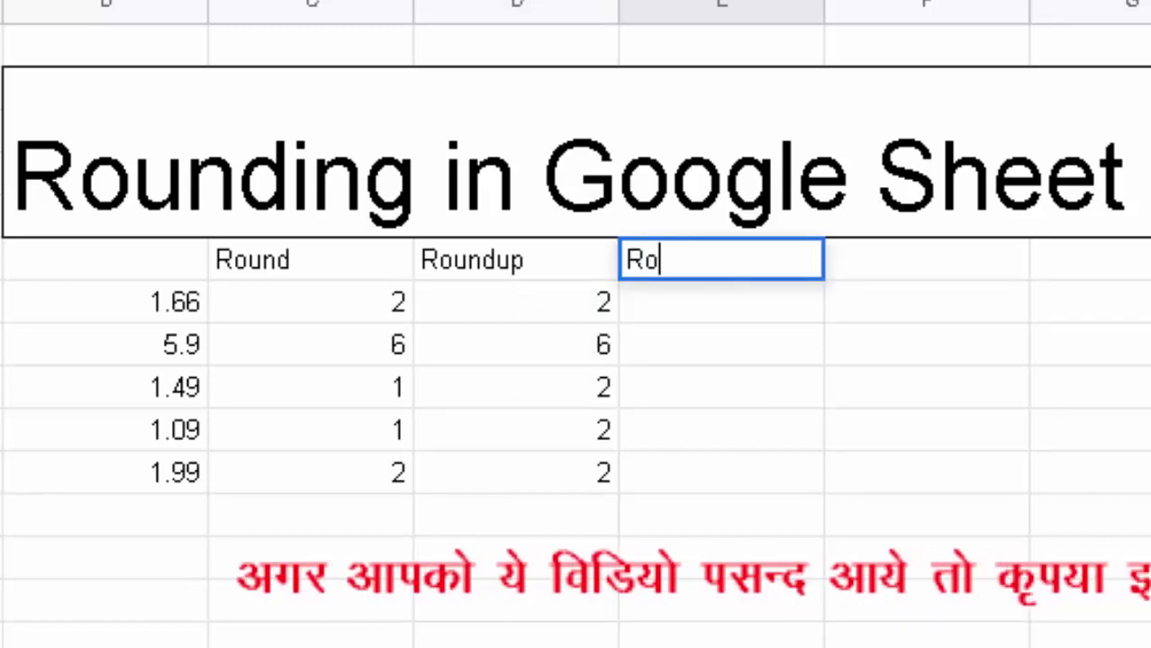
pyautogui.write('undd')
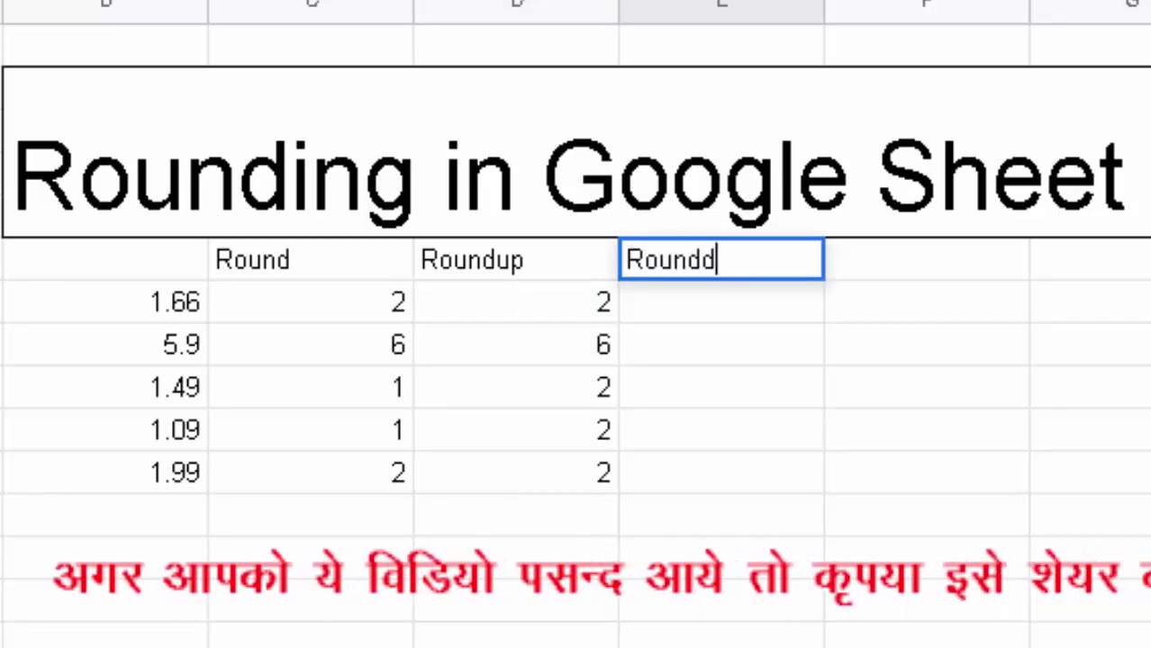
pyautogui.write('own')
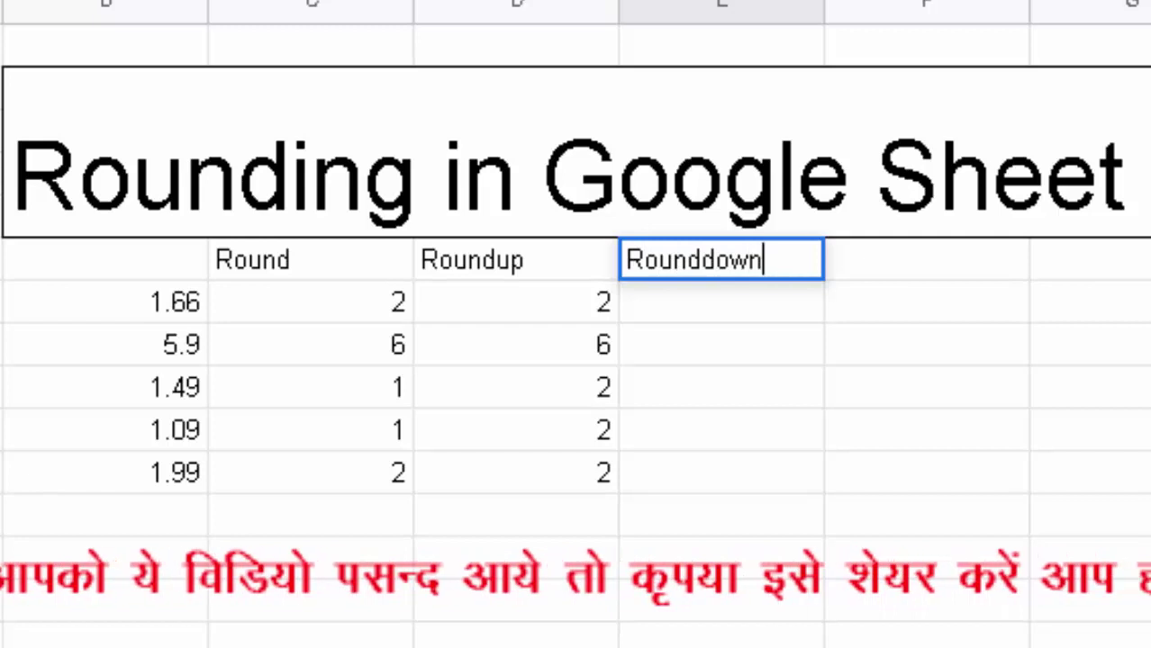
pyautogui.press('Return')
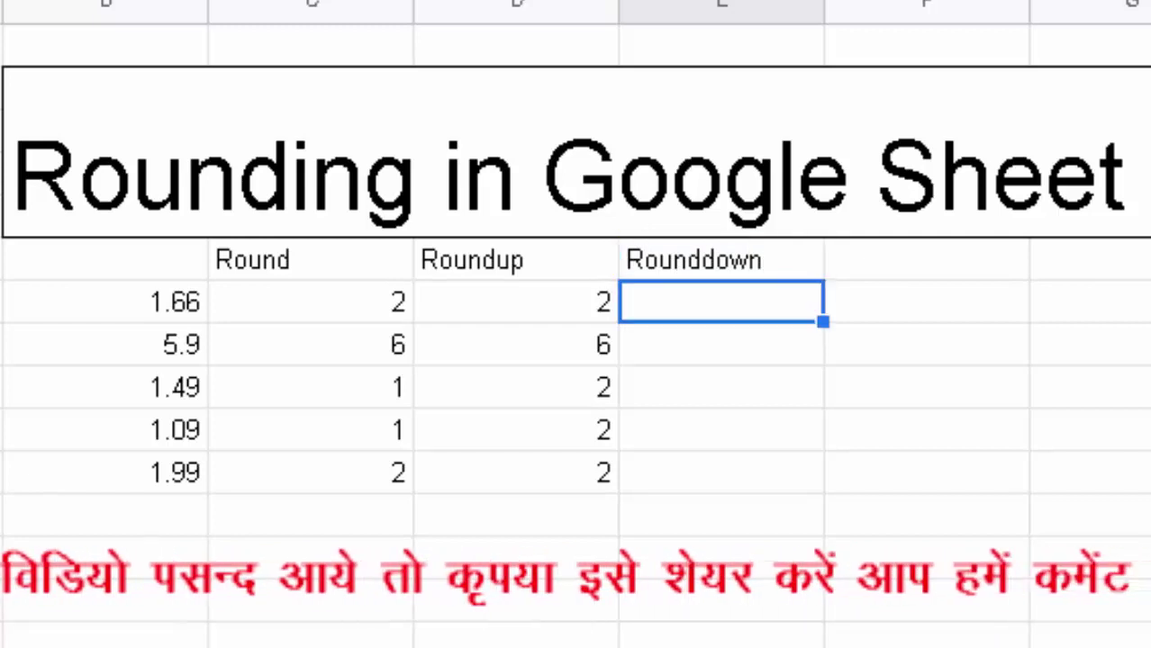
pyautogui.write('=')
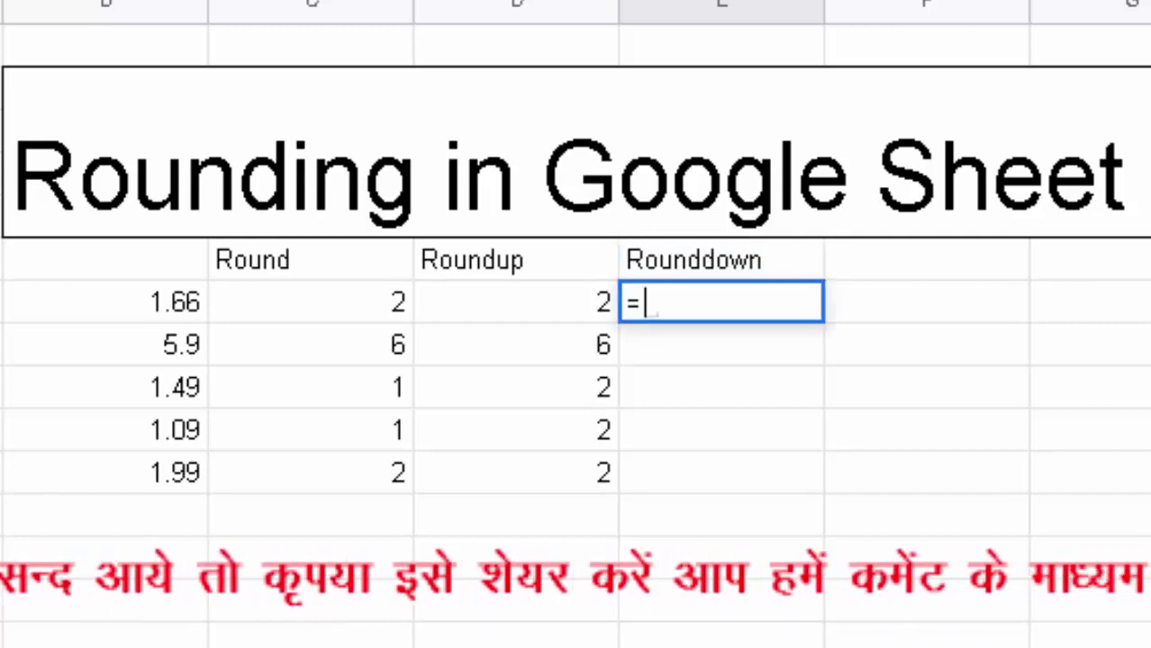
pyautogui.write('round')
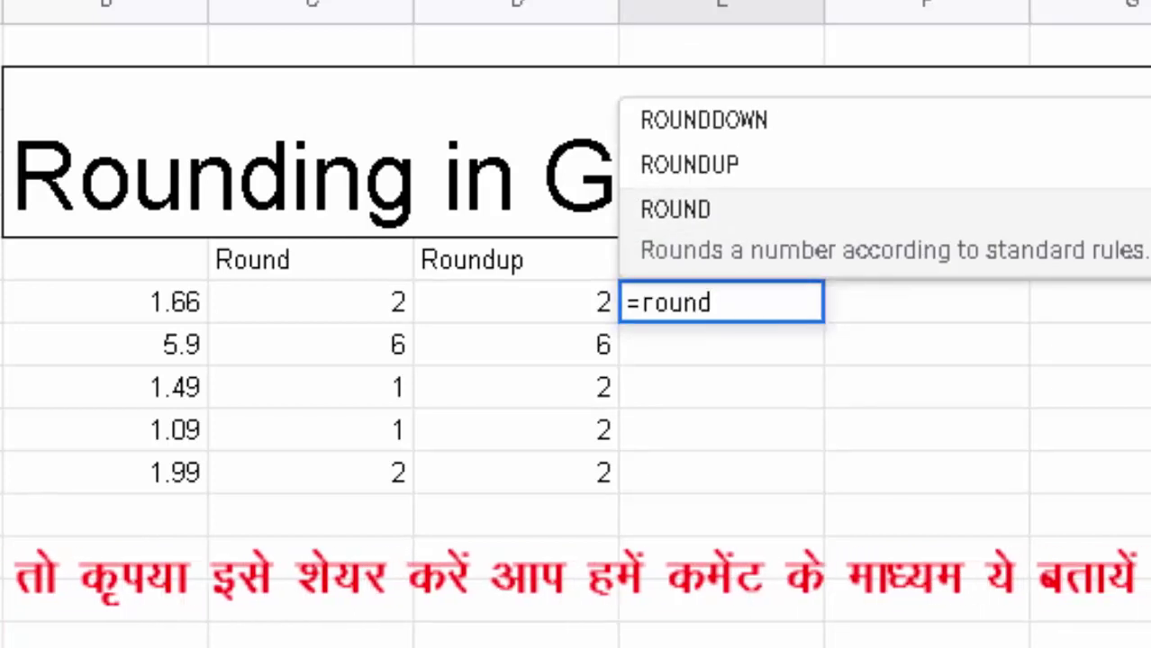
pyautogui.write('do')
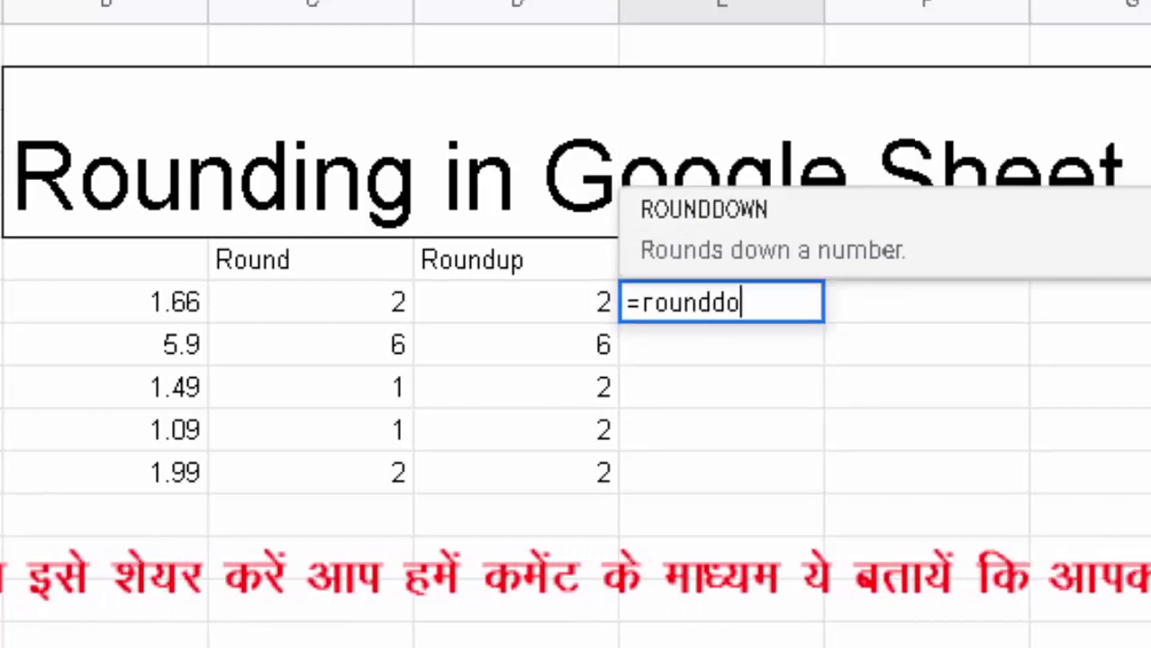
pyautogui.write('wn')
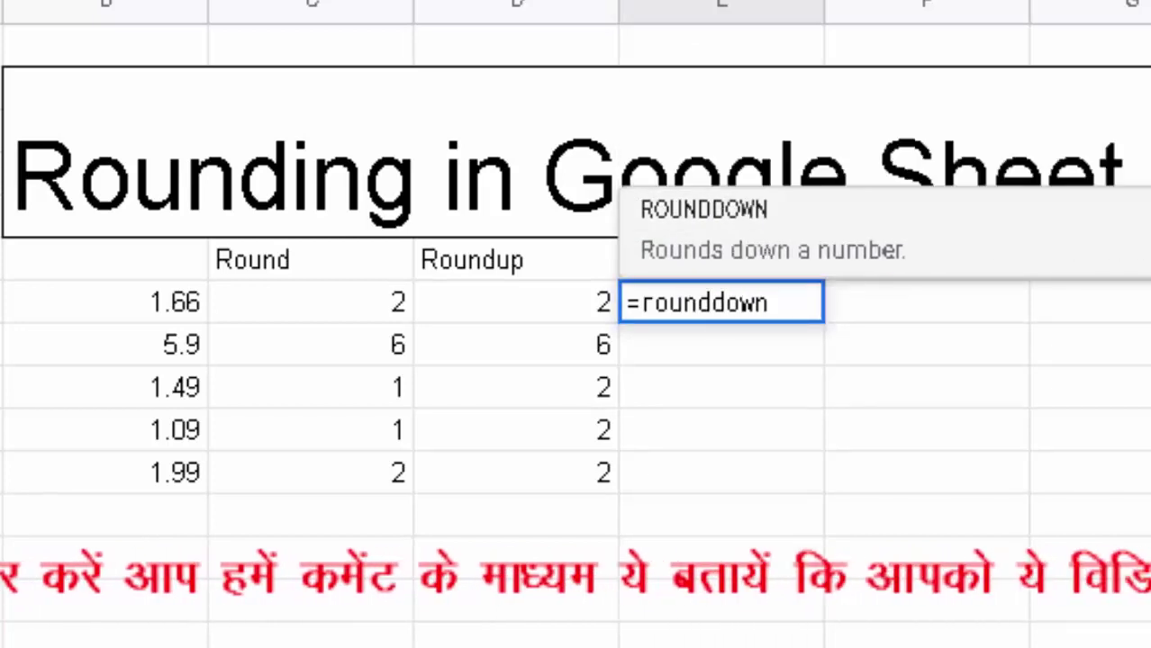
pyautogui.write('(')
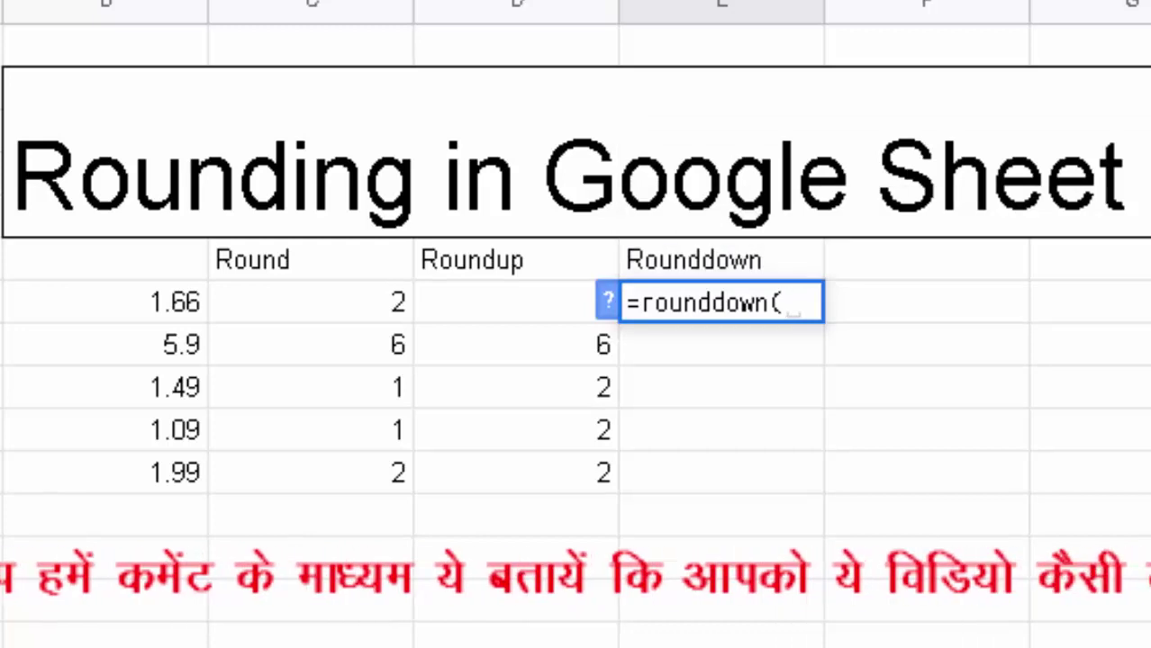
pyautogui.click(104, 302)
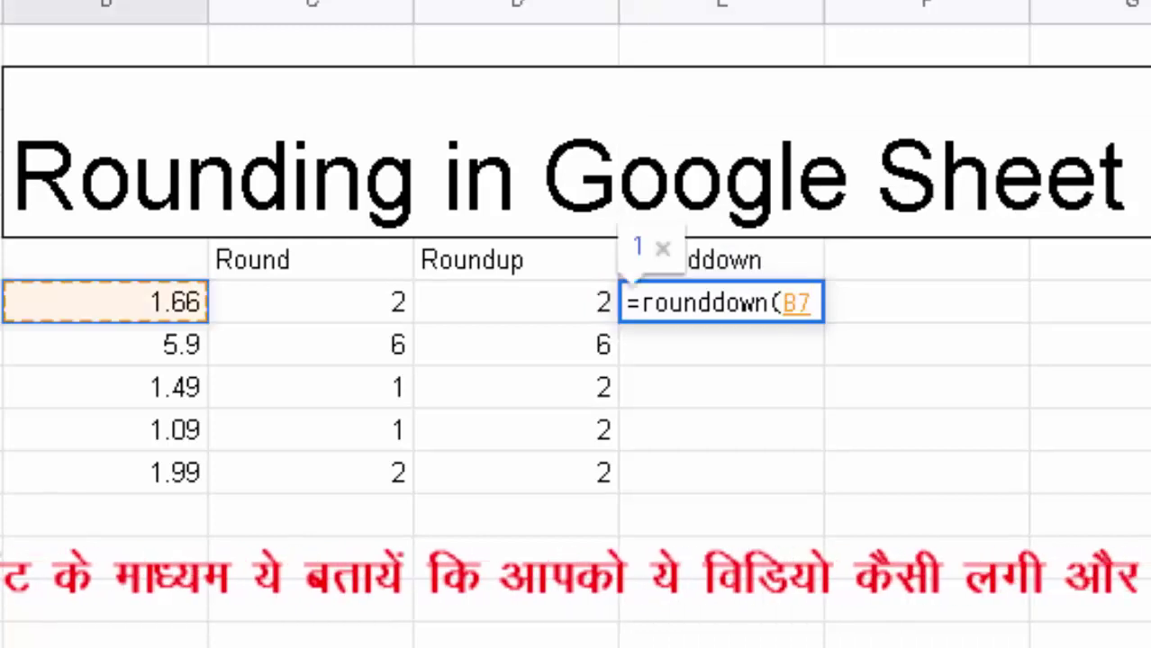
pyautogui.write(',0')
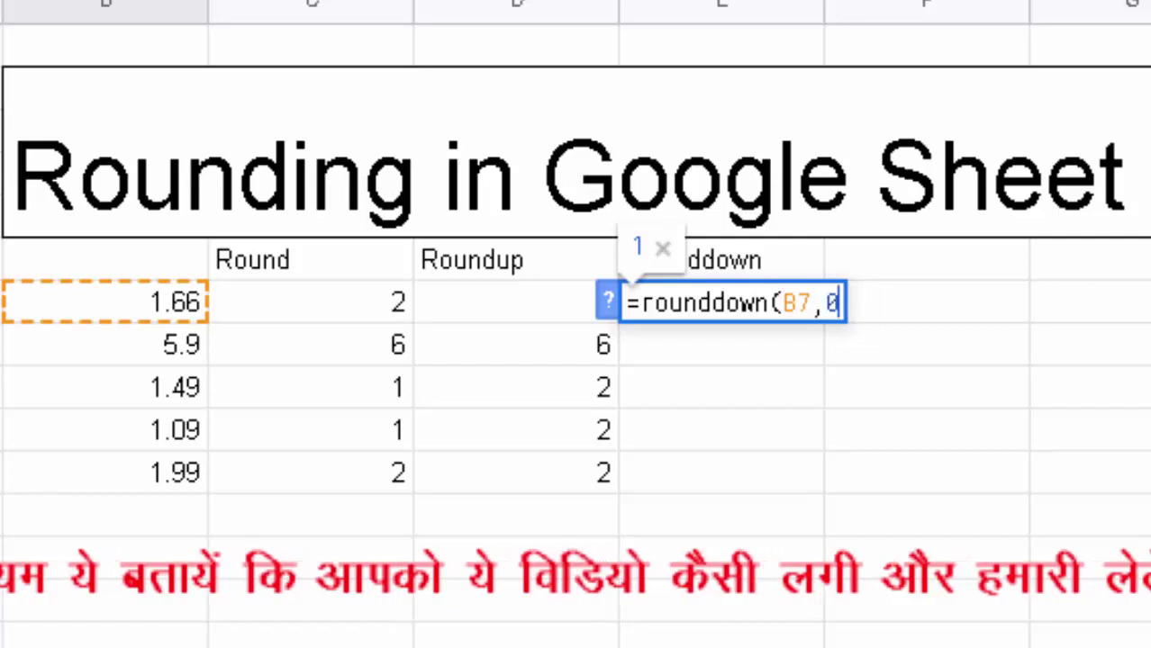
pyautogui.write(')')
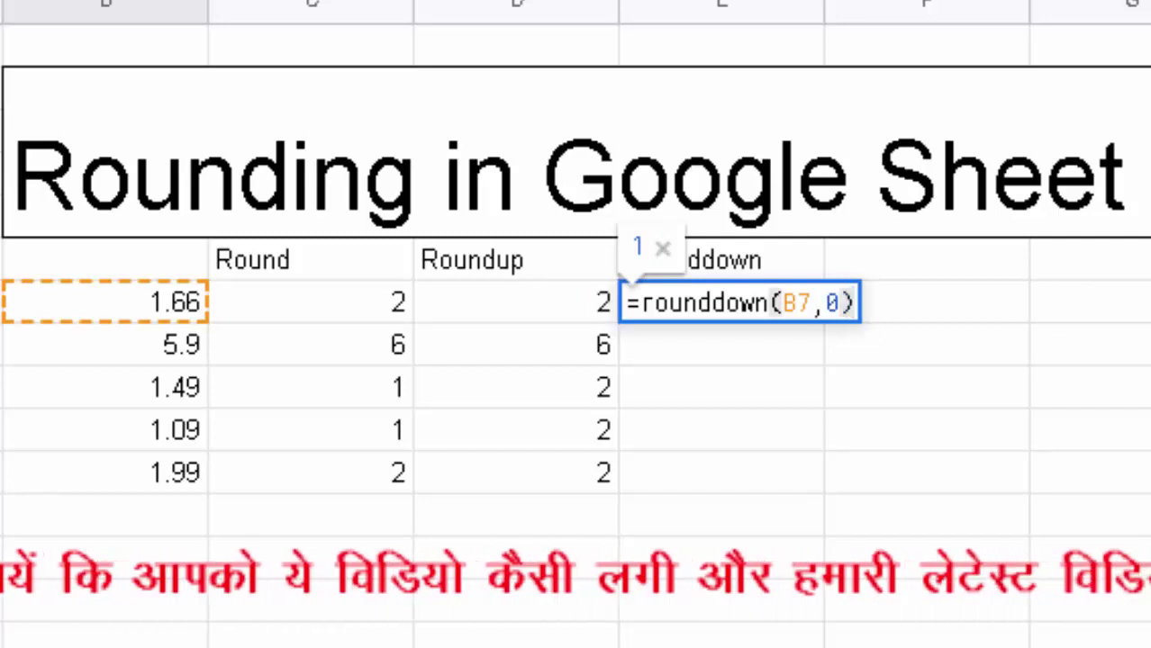
pyautogui.press('Return')
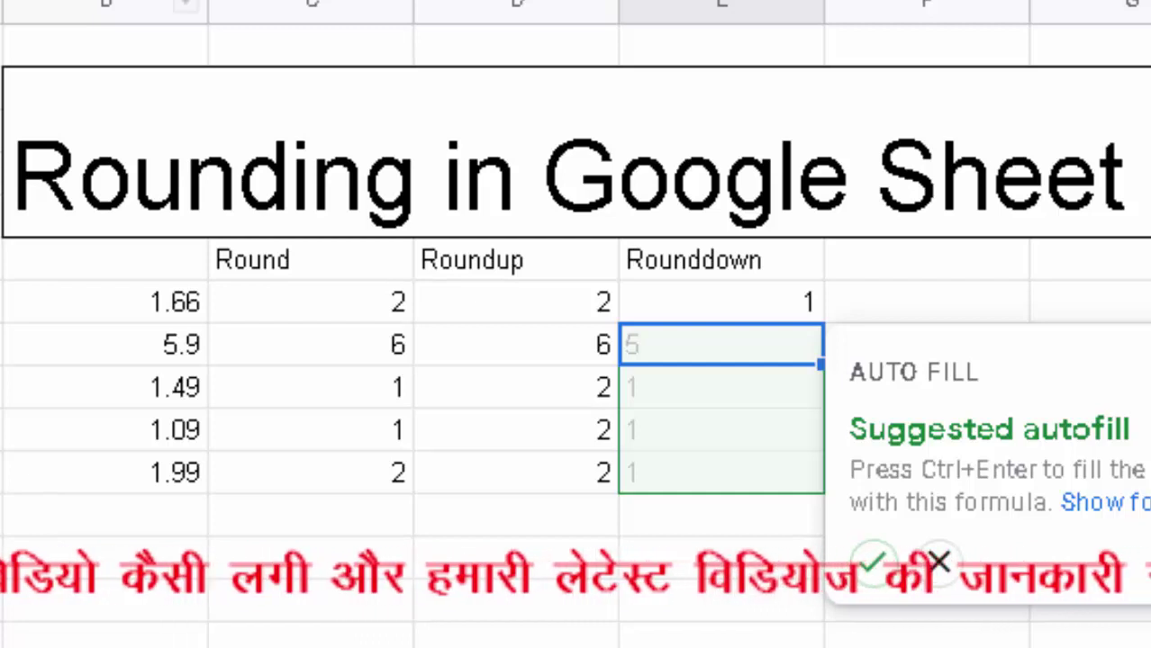
# Step: Decline the suggested autofill for the Rounddown column
pyautogui.click(720, 302)
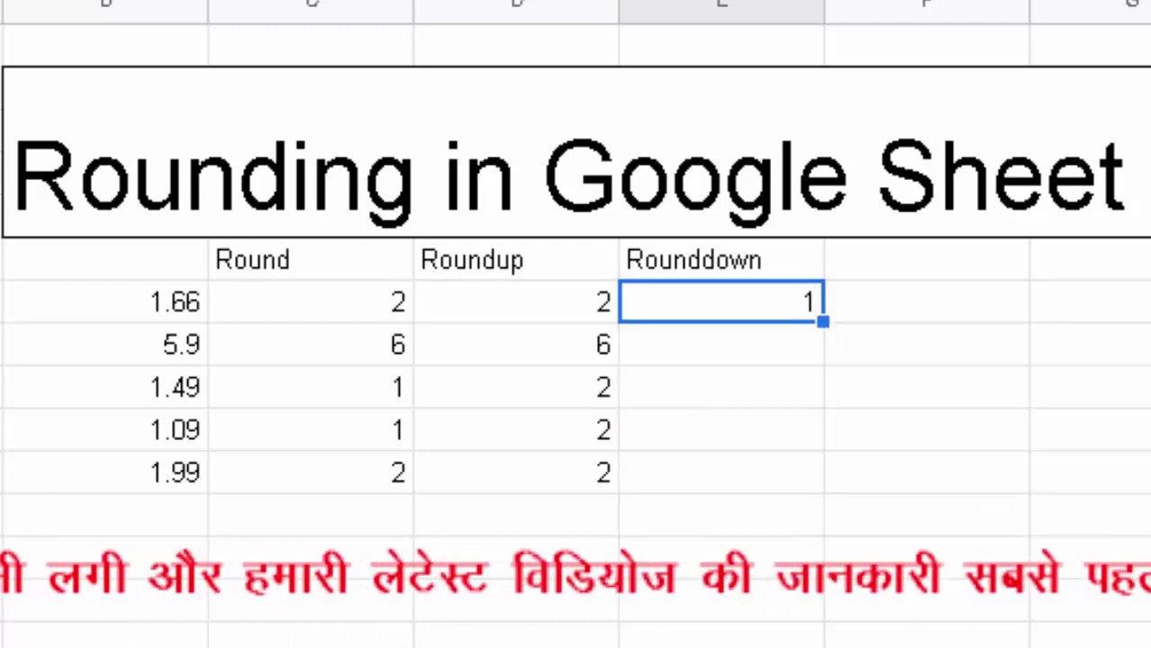